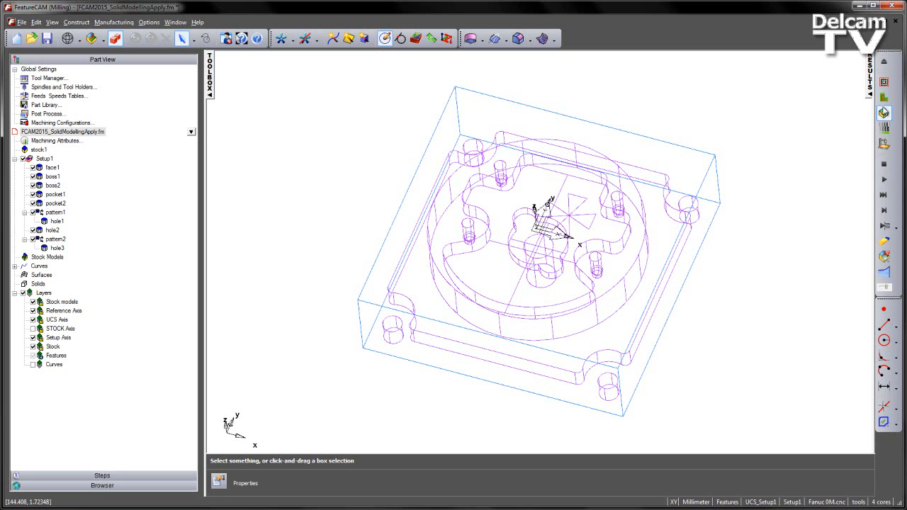
# Step: Run the 3D simulation of the machined part, inspect the result from a lower angle, and stop the simulation
pyautogui.click(883, 182)
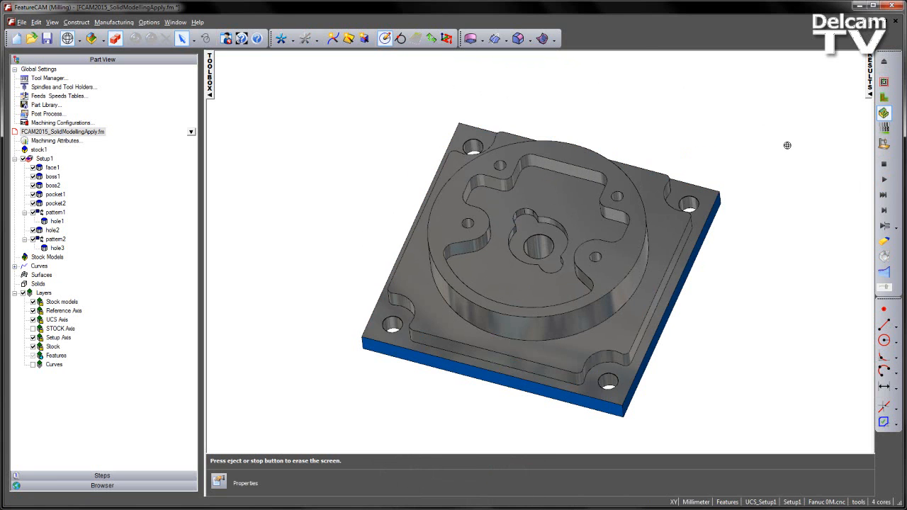
pyautogui.moveTo(377, 220)
pyautogui.mouseDown(button='middle')
pyautogui.moveTo(428, 248)
pyautogui.moveTo(475, 331)
pyautogui.moveTo(397, 205)
pyautogui.moveTo(385, 202)
pyautogui.mouseUp(button='middle')
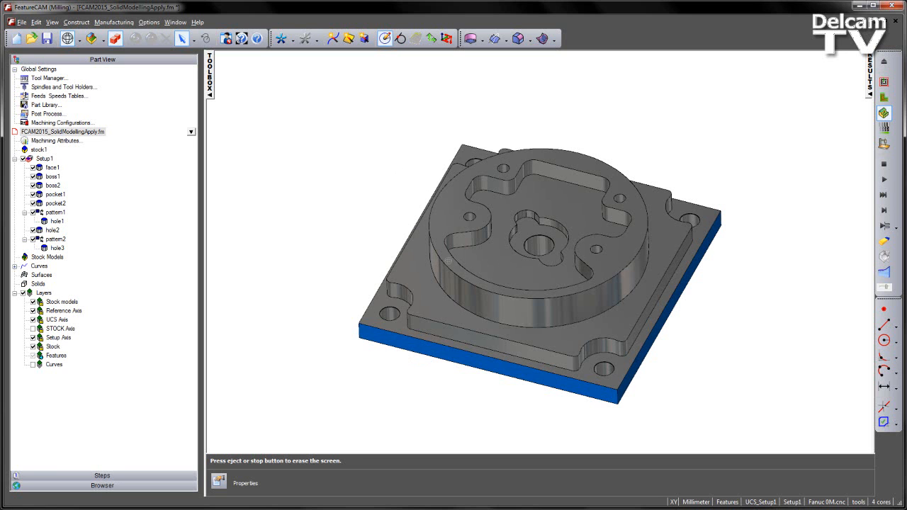
pyautogui.click(884, 164)
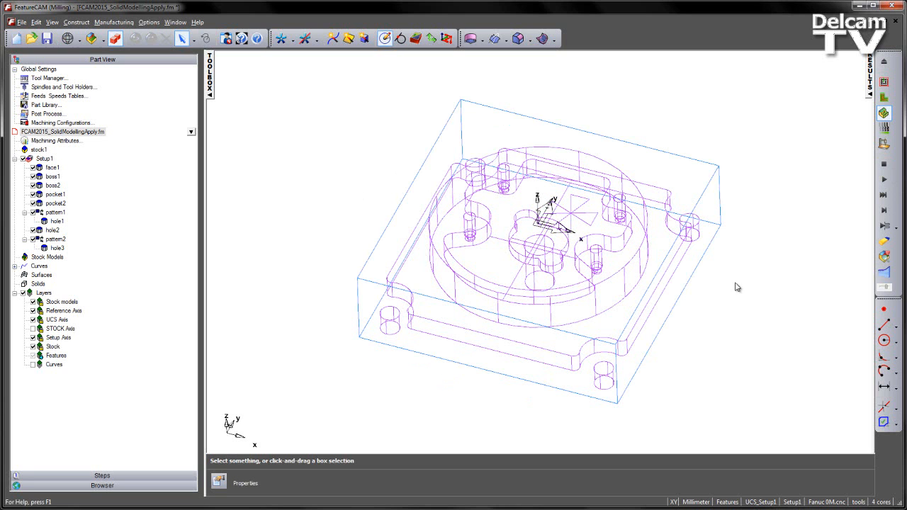
# Step: Create a base solid from the stock with the Solid Wizard, using Finish and Edit Properties, and dismiss the properties
pyautogui.click(364, 39)
pyautogui.moveTo(265, 80); pyautogui.dragTo(347, 82)
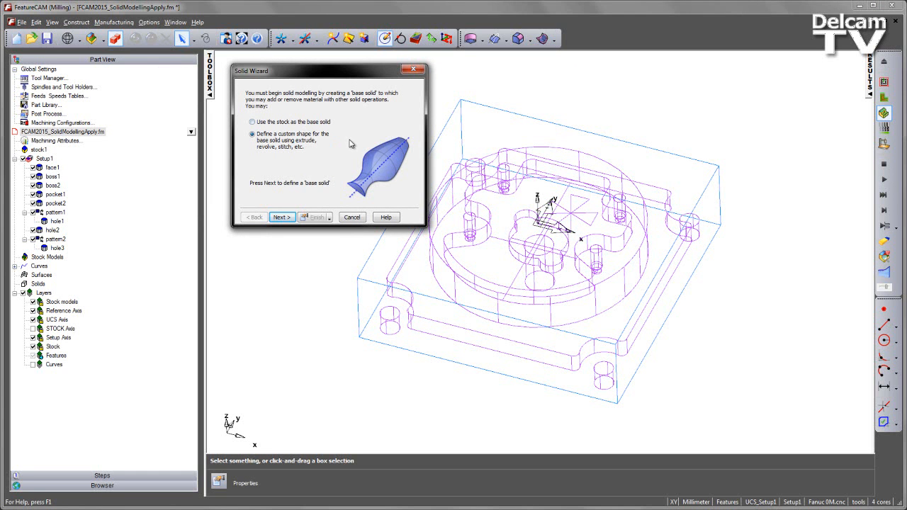
pyautogui.click(282, 126)
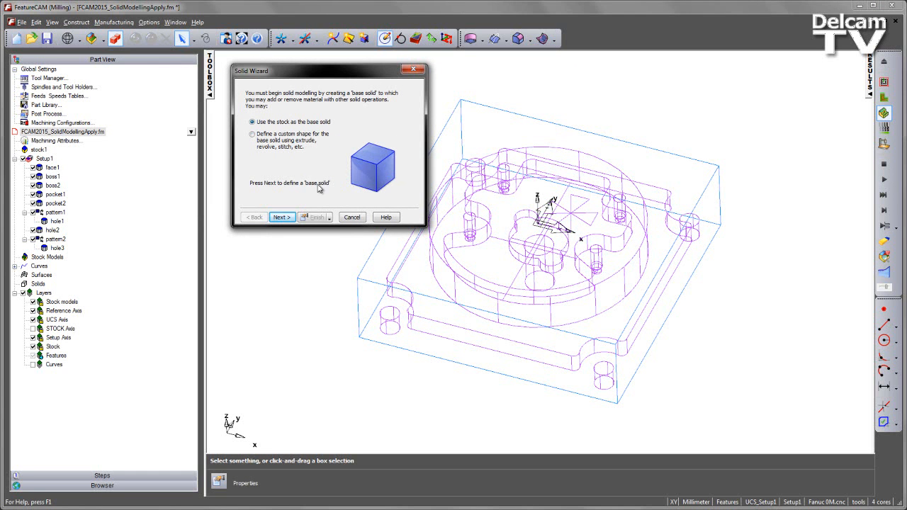
pyautogui.click(281, 218)
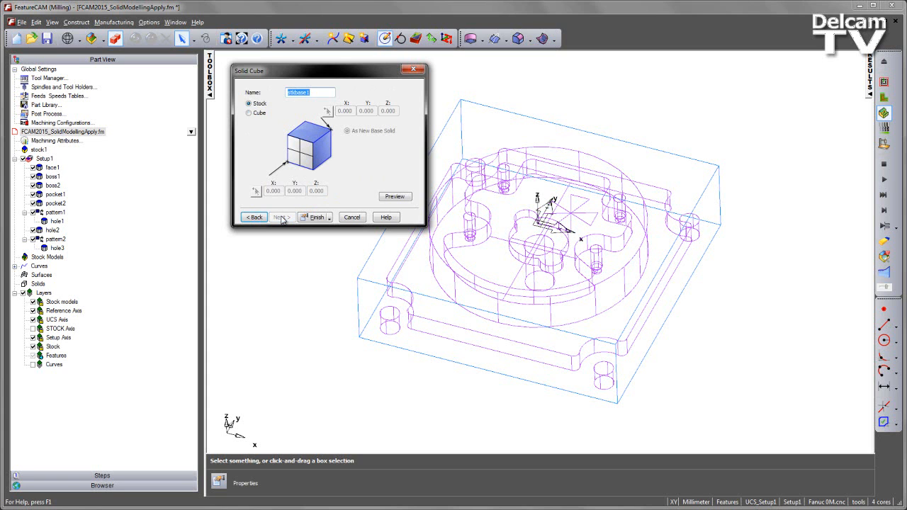
pyautogui.click(329, 218)
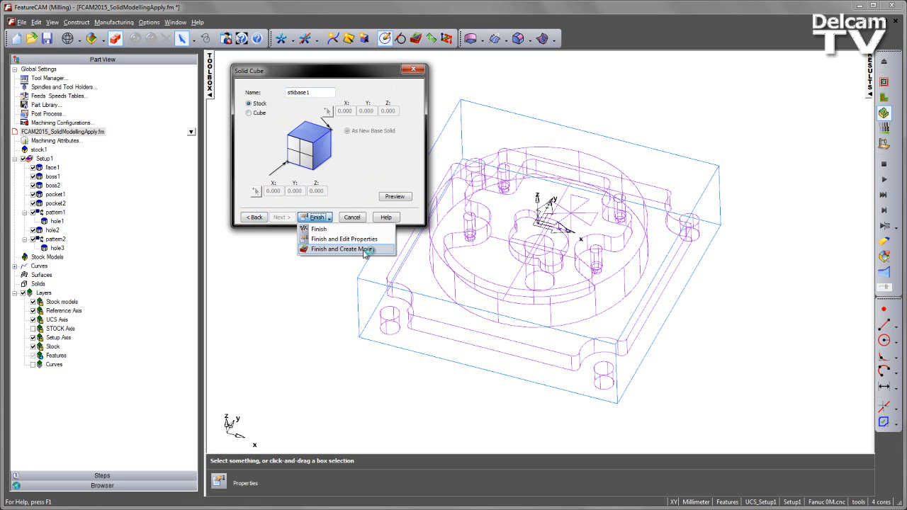
pyautogui.click(363, 239)
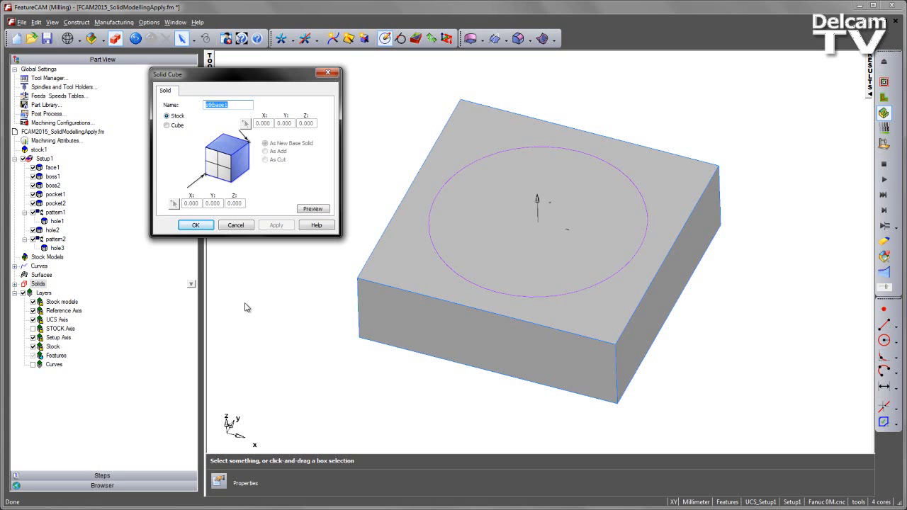
pyautogui.click(236, 225)
# Step: Expand the Solids group in the part tree to list the new base solid
pyautogui.moveTo(537, 300); pyautogui.dragTo(501, 284, button='middle')
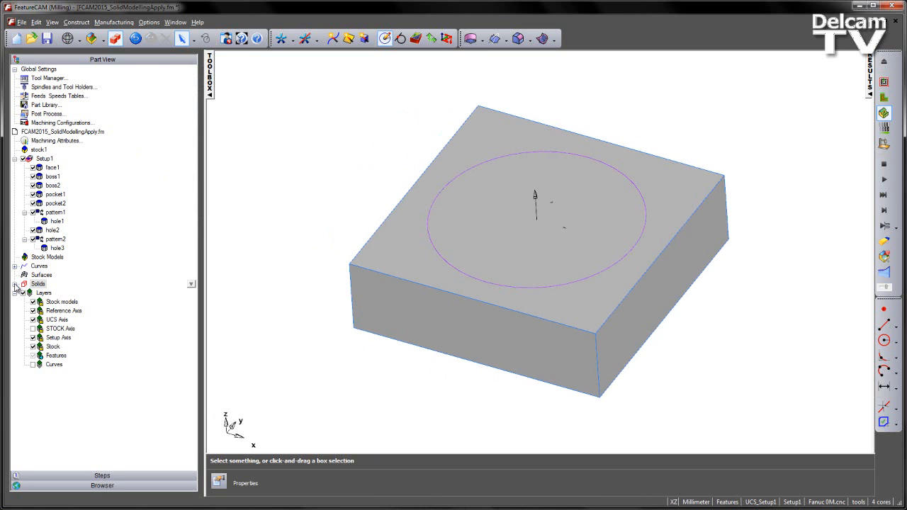
pyautogui.doubleClick(24, 284)
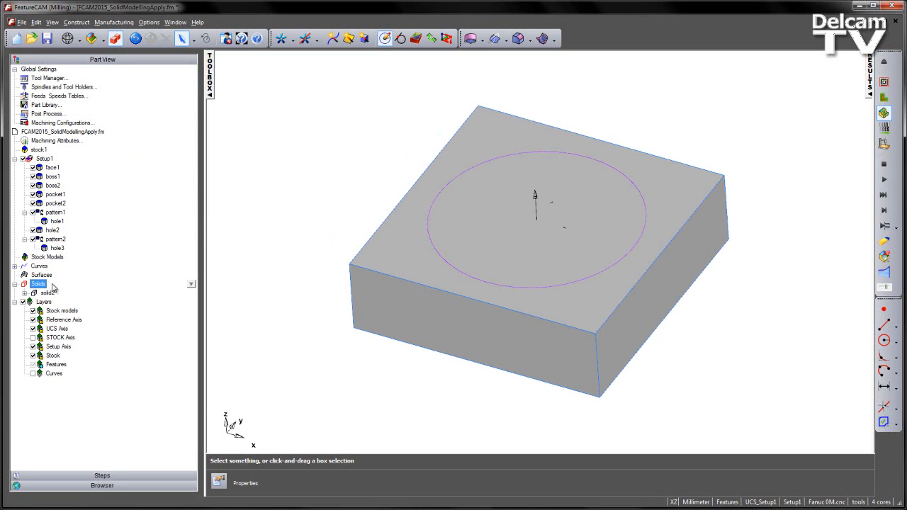
pyautogui.click(310, 202)
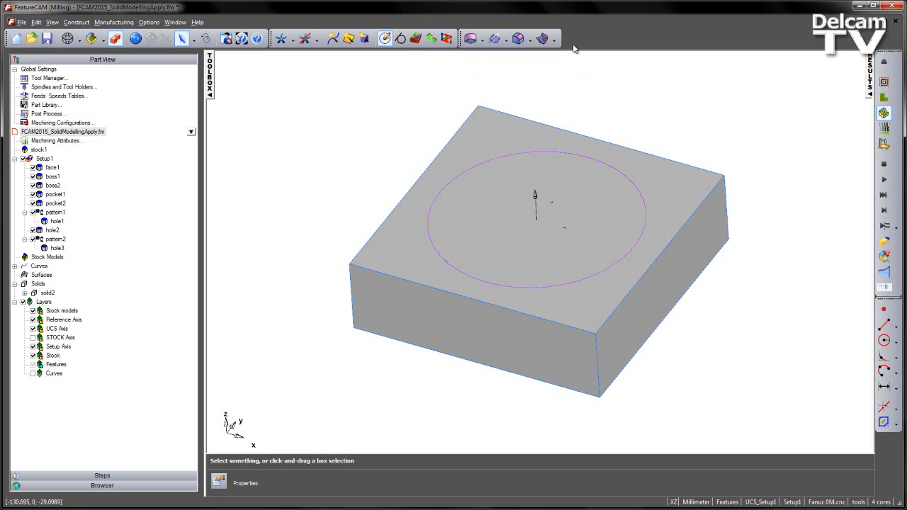
pyautogui.rightClick(599, 45)
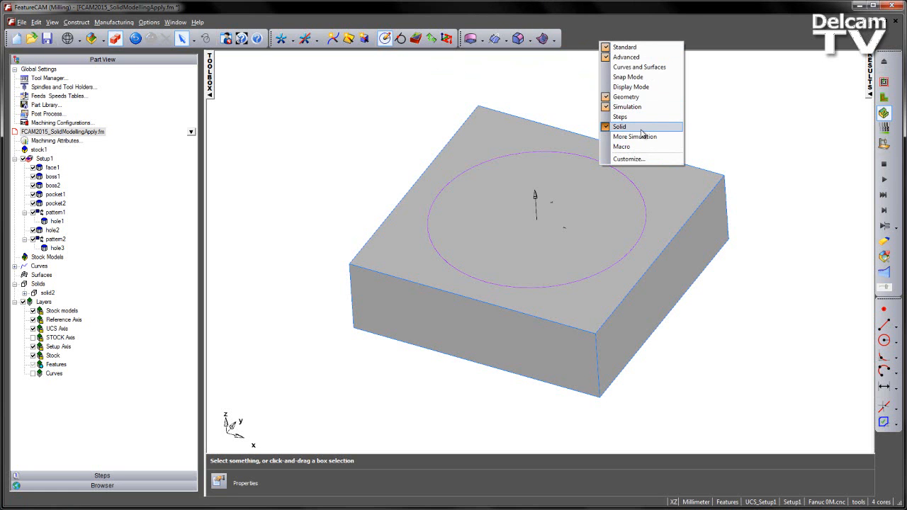
pyautogui.click(580, 29)
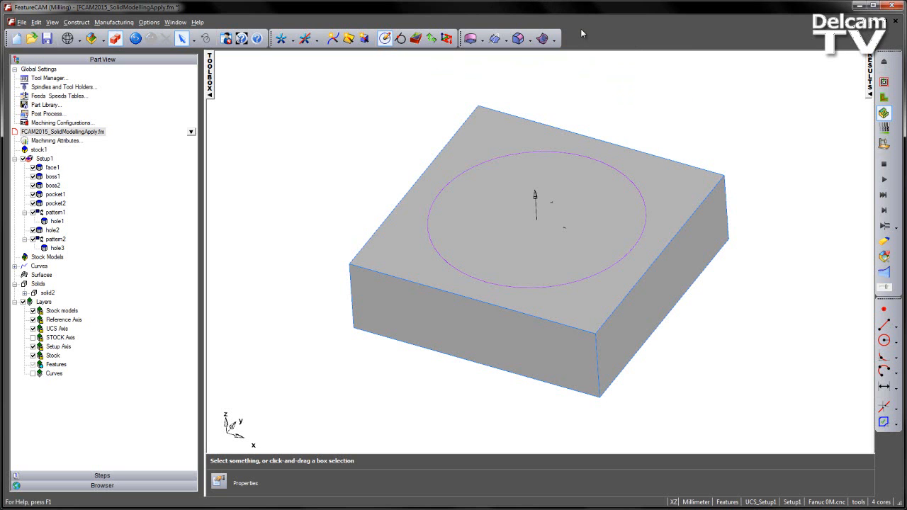
pyautogui.click(483, 40)
pyautogui.click(506, 41)
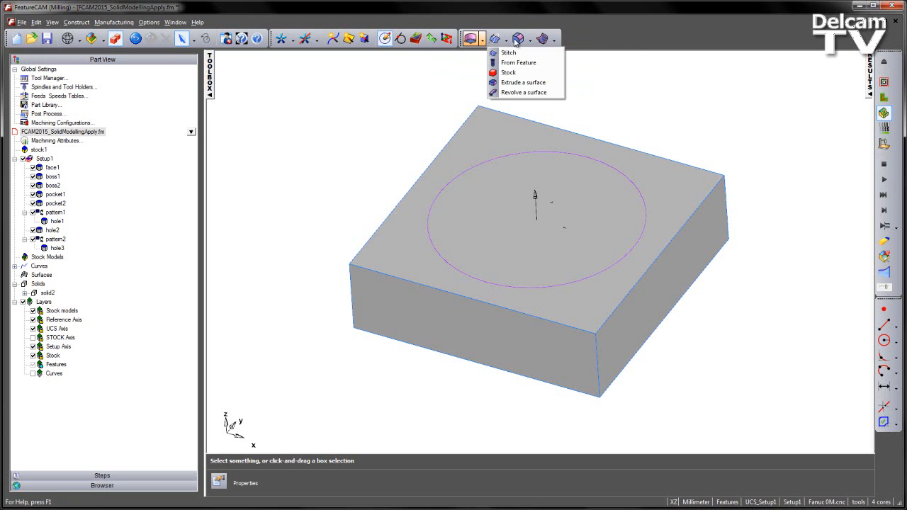
pyautogui.click(530, 41)
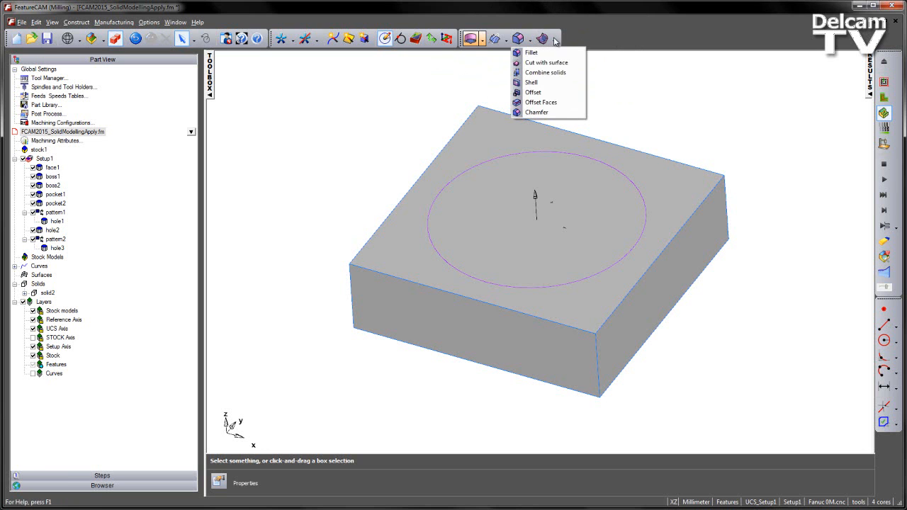
pyautogui.click(555, 39)
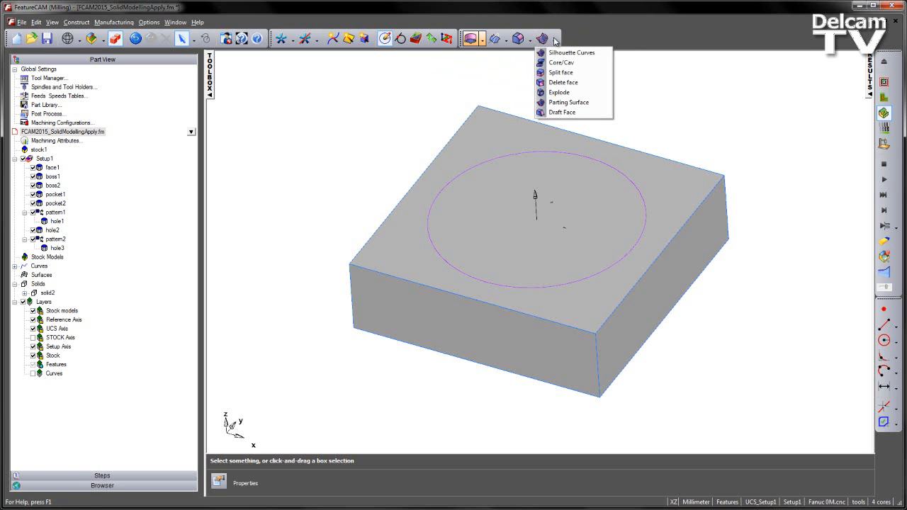
# Step: Cut the base solid using Solid from Feature with face1, previewing the cut and applying it with Apply and Create More
pyautogui.click(507, 41)
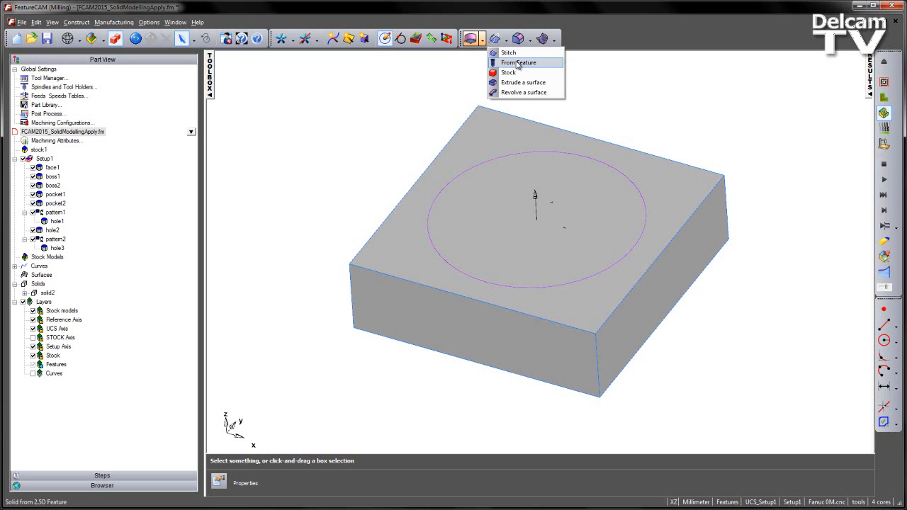
pyautogui.click(518, 63)
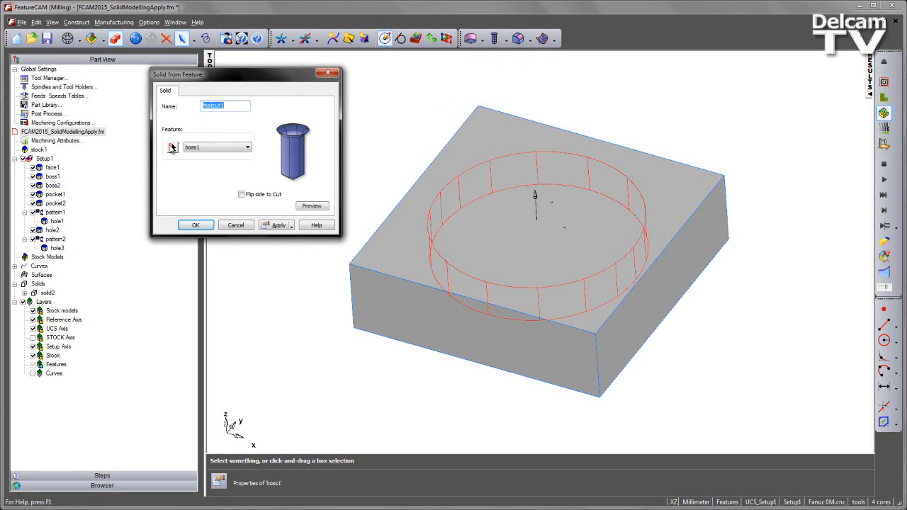
pyautogui.click(172, 148)
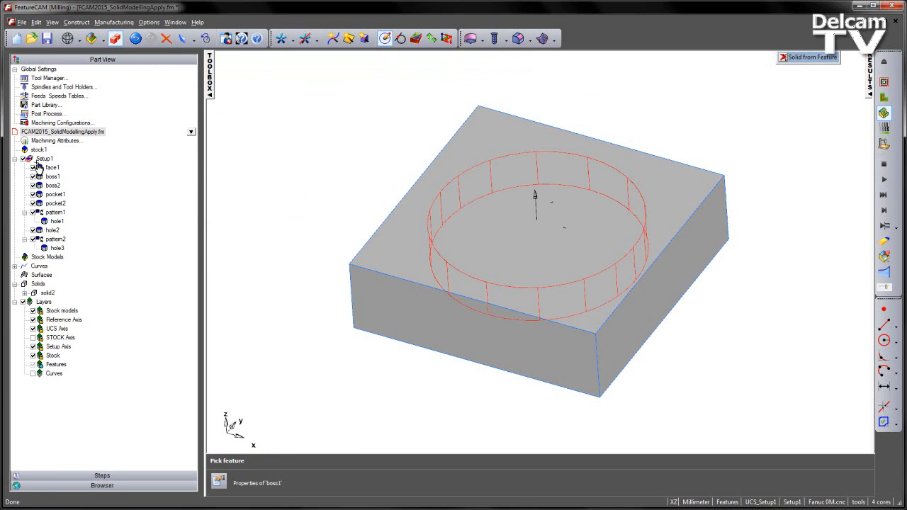
pyautogui.click(52, 167)
pyautogui.click(312, 206)
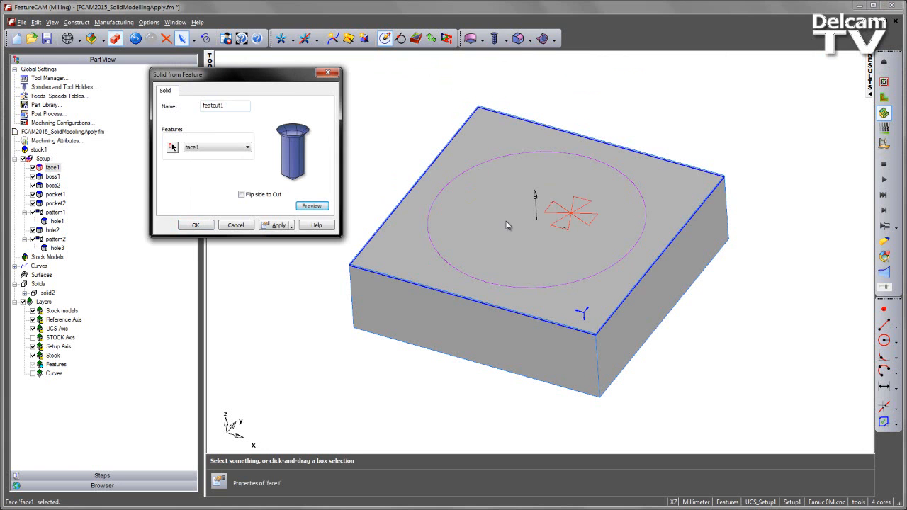
pyautogui.hotkey('ctrl', '2')
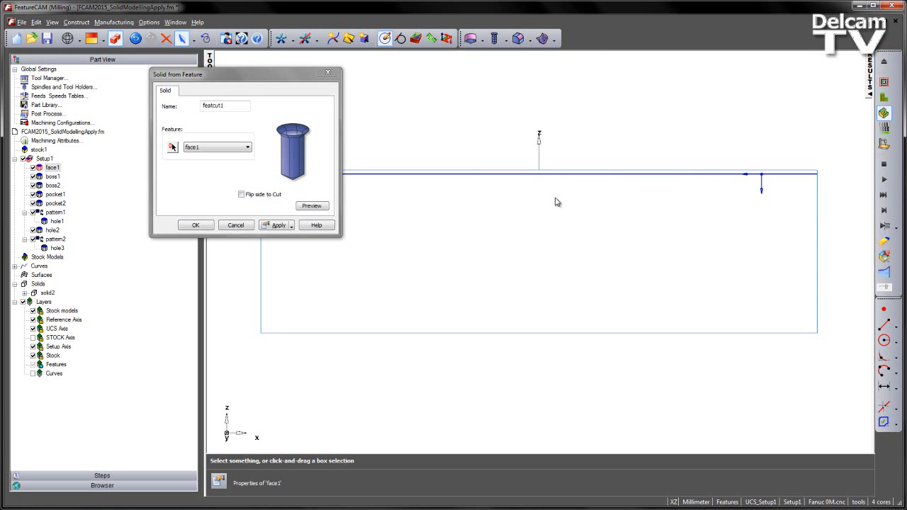
pyautogui.scroll(-3, 610, 177)
pyautogui.moveTo(685, 168); pyautogui.dragTo(535, 285, button='middle')
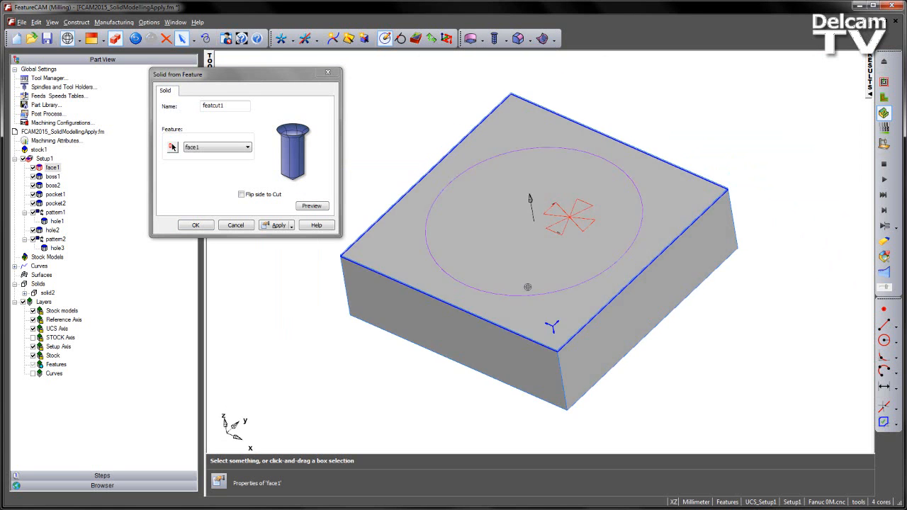
pyautogui.click(291, 225)
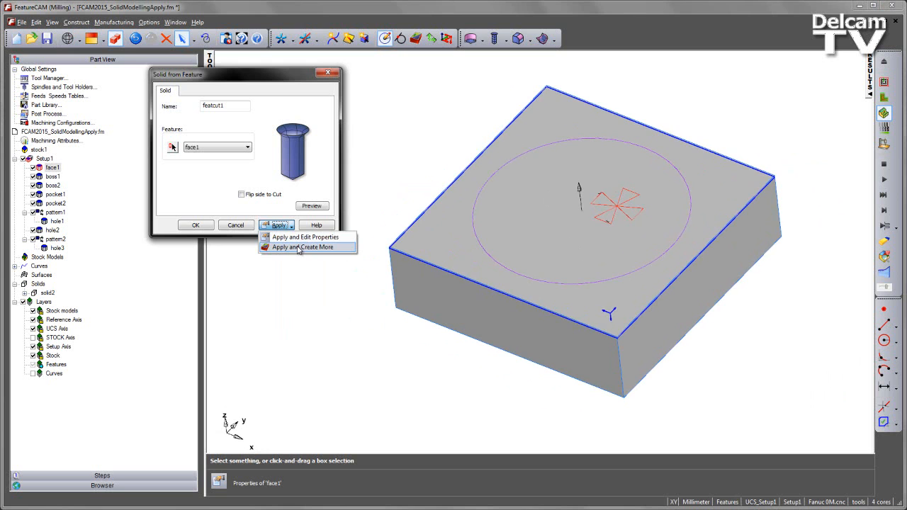
pyautogui.click(297, 247)
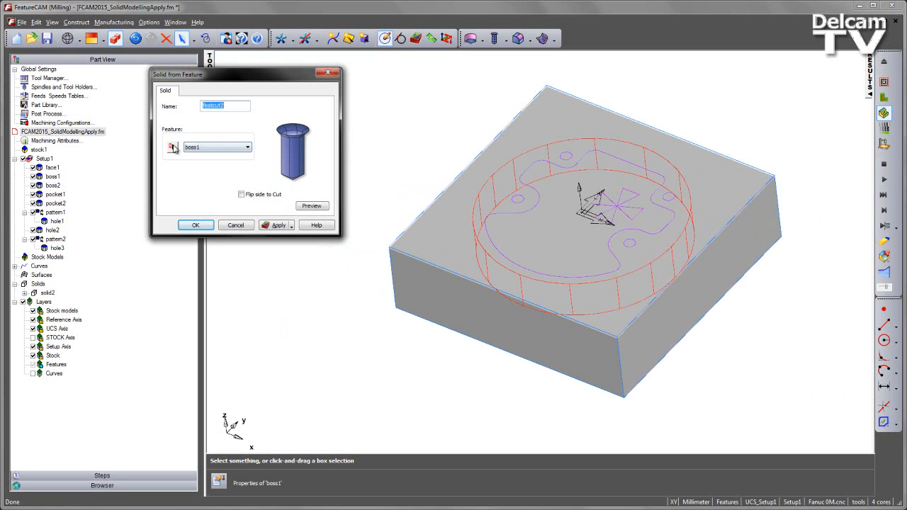
# Step: Cut the solid from the boss1 and boss2 features, applying each one separately
pyautogui.click(172, 147)
pyautogui.click(49, 176)
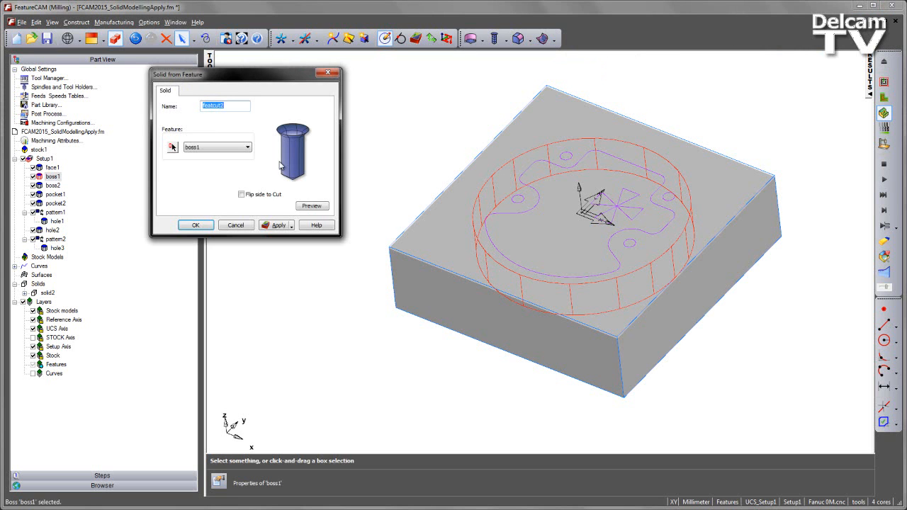
pyautogui.click(277, 225)
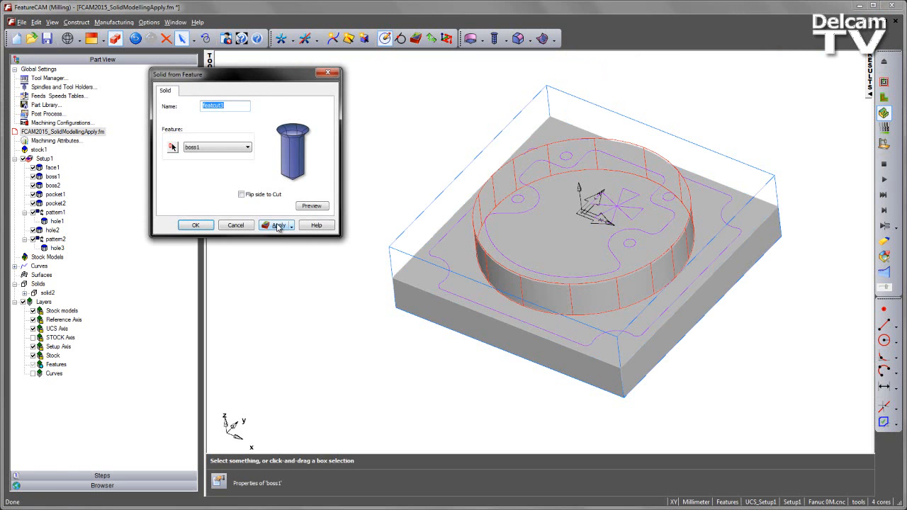
pyautogui.click(170, 148)
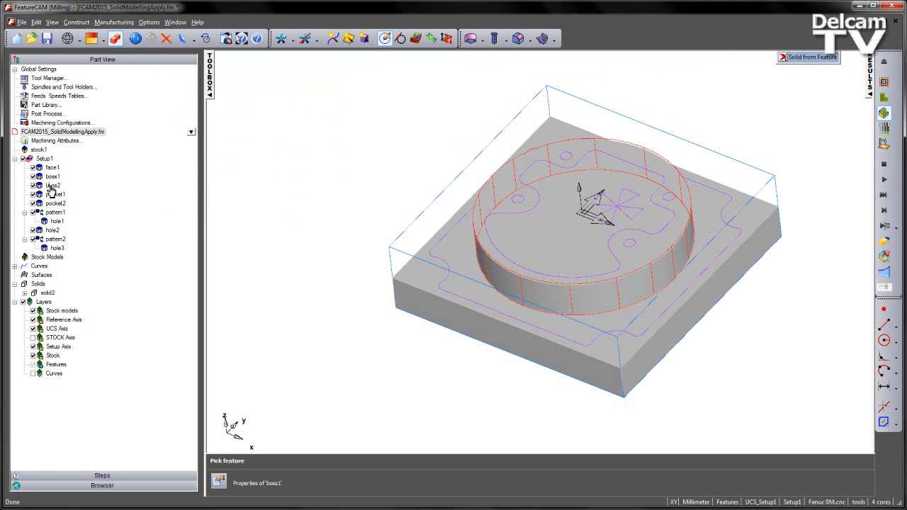
pyautogui.click(51, 190)
pyautogui.click(277, 225)
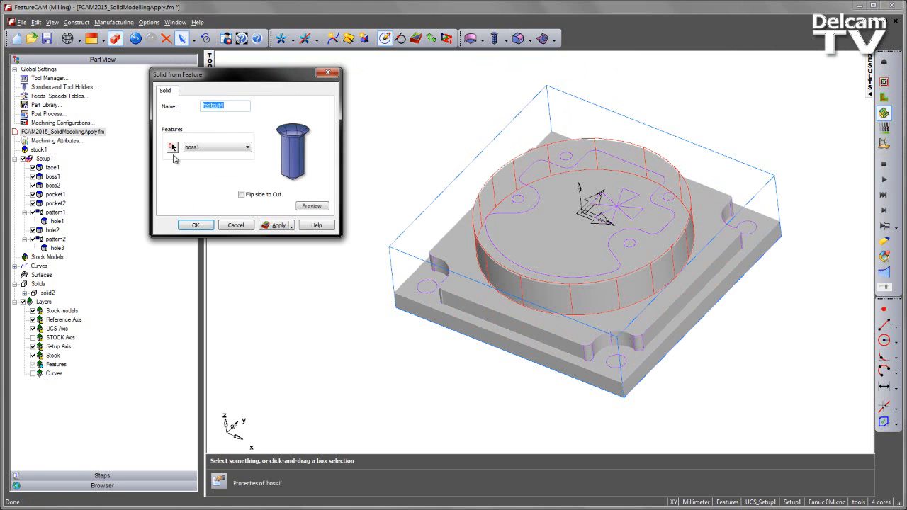
# Step: Cut the pocket1 and pocket2 features into the solid, applying each one separately
pyautogui.click(172, 147)
pyautogui.click(55, 194)
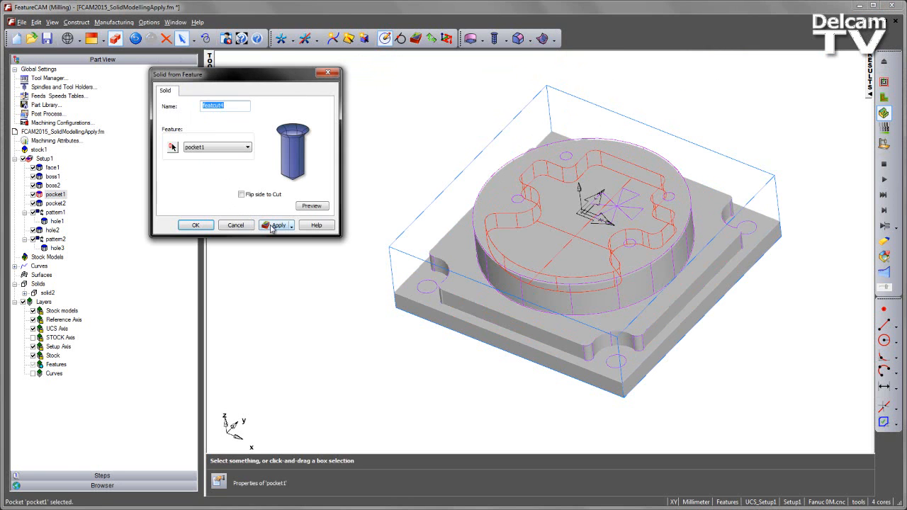
pyautogui.click(273, 225)
pyautogui.click(172, 147)
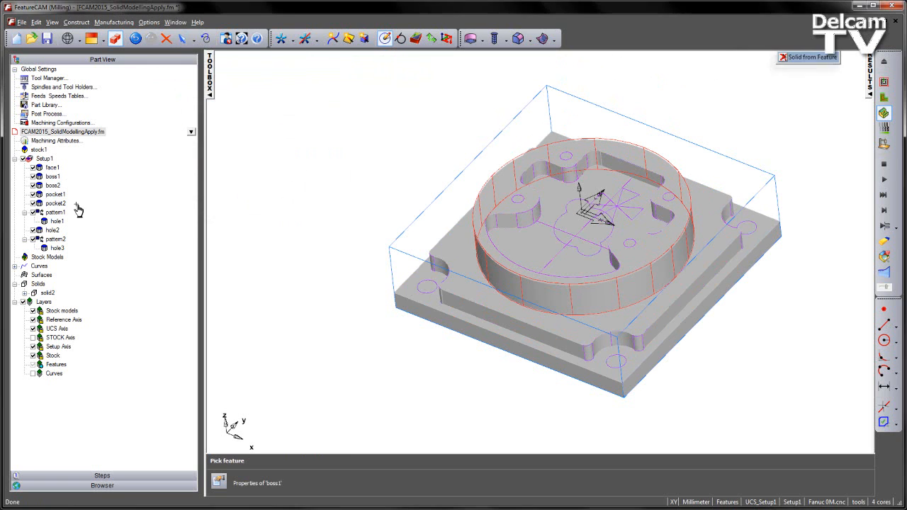
pyautogui.click(55, 203)
pyautogui.click(278, 226)
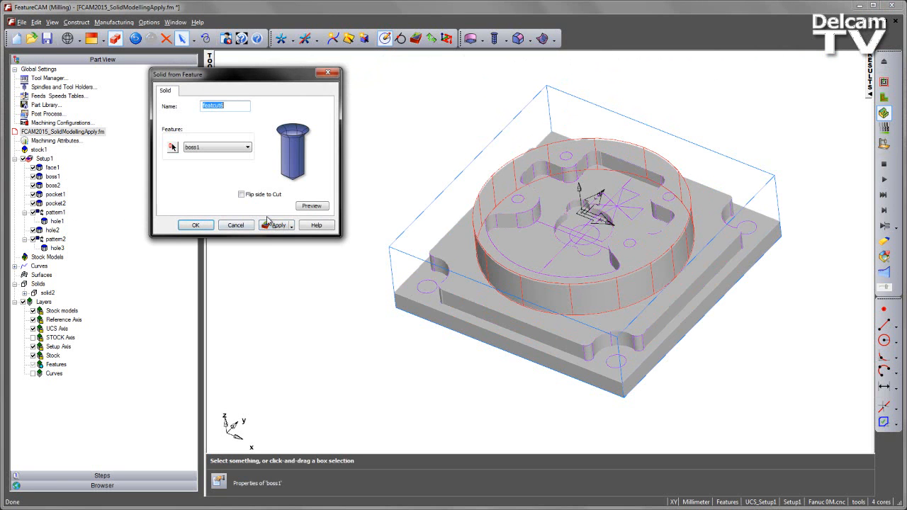
# Step: Cut the pattern1 holes and the central hole2 feature into the solid, applying each one separately
pyautogui.click(172, 148)
pyautogui.click(57, 213)
pyautogui.click(172, 148)
pyautogui.click(52, 230)
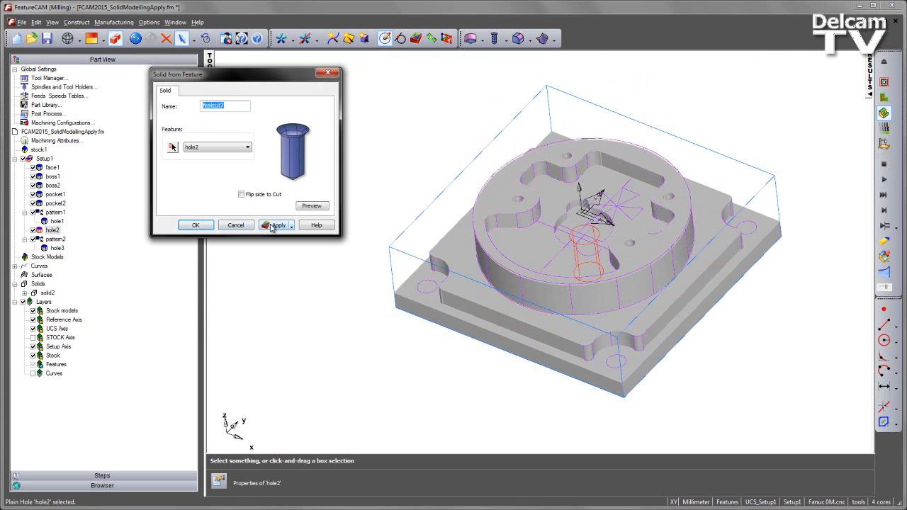
pyautogui.click(273, 225)
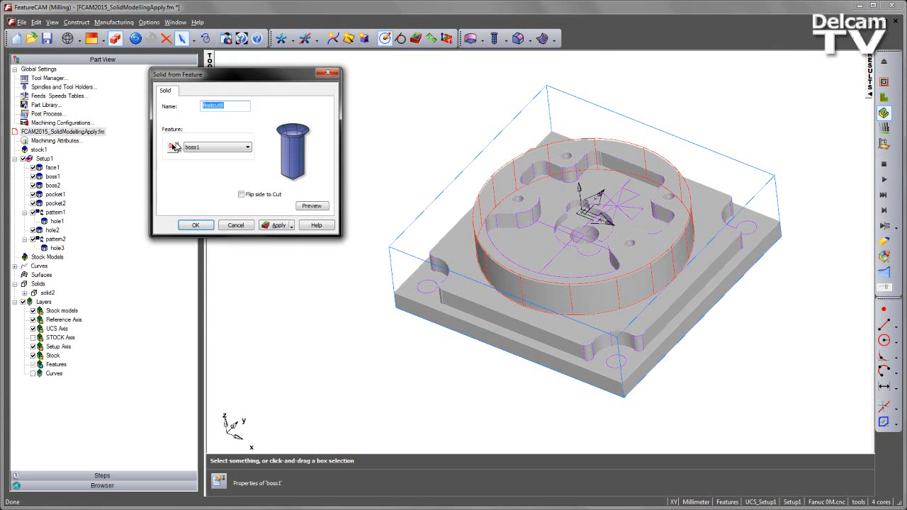
# Step: Cut the corner holes of the pattern2 feature into the solid
pyautogui.click(173, 147)
pyautogui.click(55, 239)
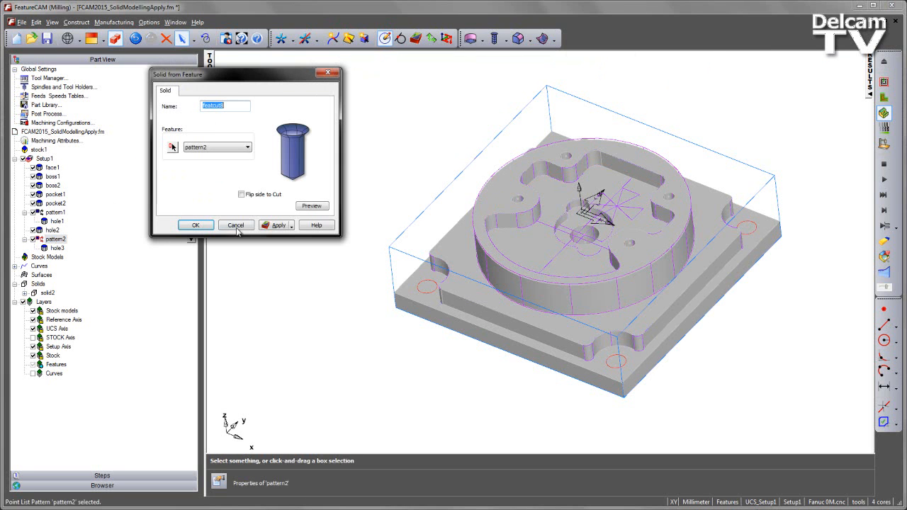
pyautogui.click(276, 225)
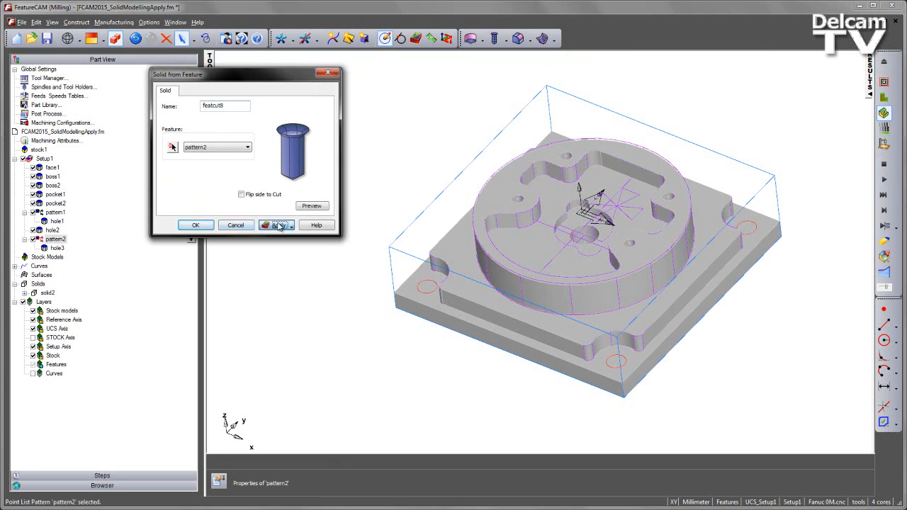
# Step: Leave the solid-from-feature command and examine the pattern1 holes in the solid up close
pyautogui.click(238, 225)
pyautogui.moveTo(487, 177); pyautogui.dragTo(425, 238, button='middle')
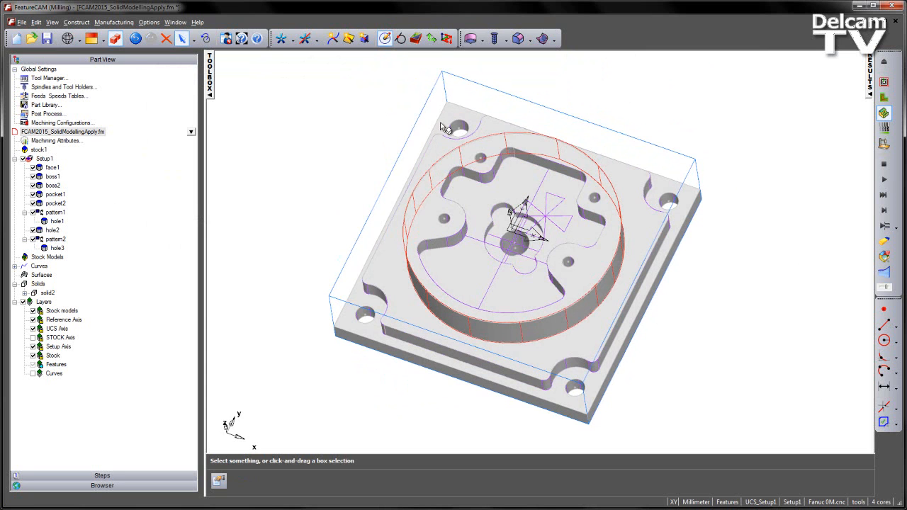
pyautogui.scroll(6, 633, 237)
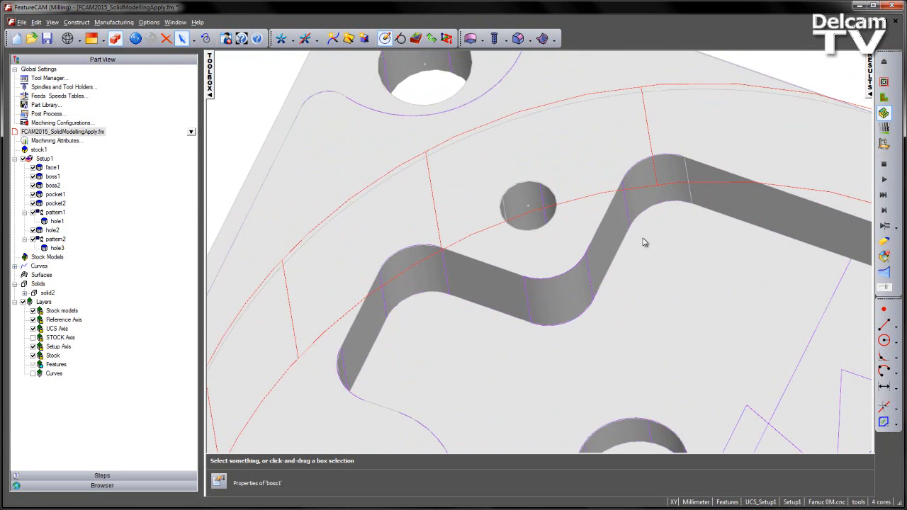
pyautogui.moveTo(513, 158); pyautogui.dragTo(533, 204, button='middle')
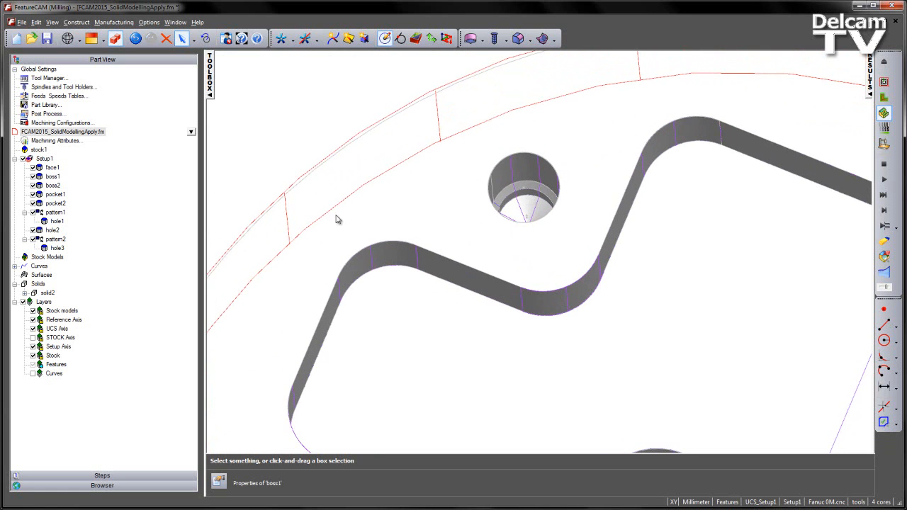
# Step: Change the tapped hole1 feature of pattern1 to the standard thread M8 x 1.25 and apply it
pyautogui.doubleClick(57, 222)
pyautogui.moveTo(241, 83); pyautogui.dragTo(276, 79)
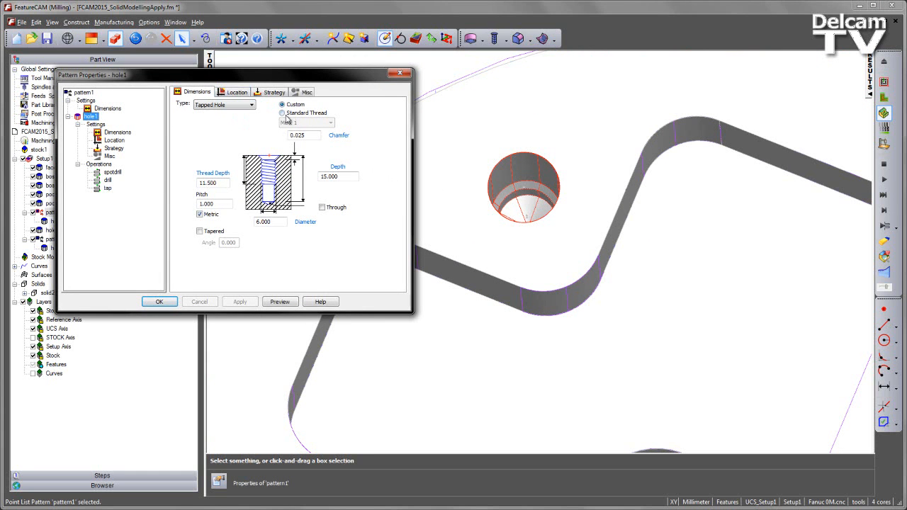
pyautogui.doubleClick(277, 222)
pyautogui.click(292, 115)
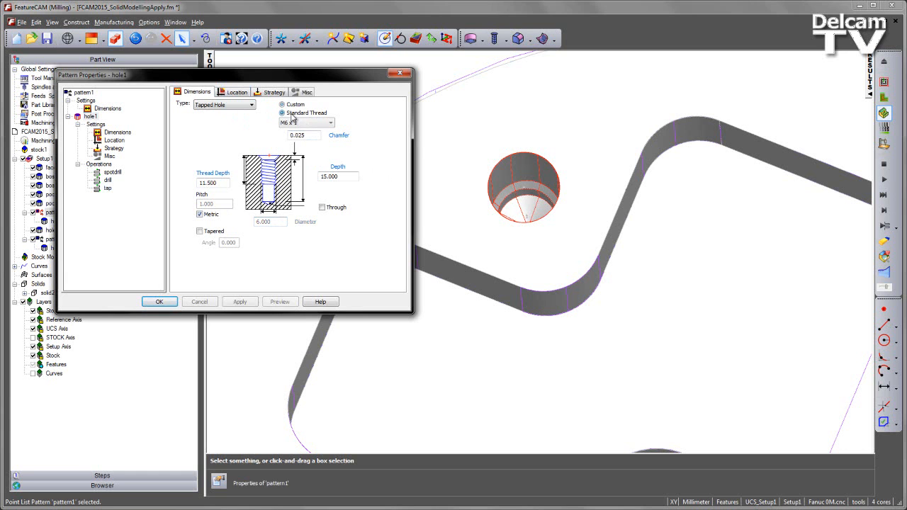
pyautogui.click(329, 123)
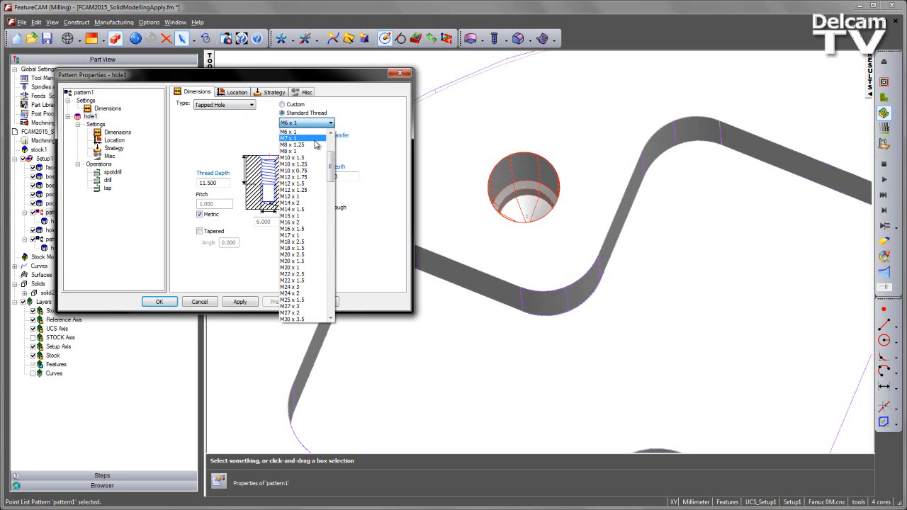
pyautogui.click(308, 145)
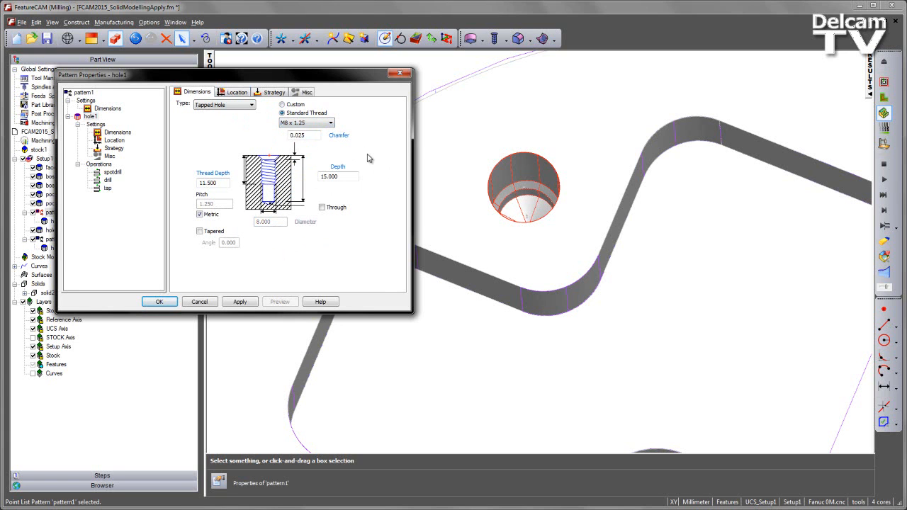
pyautogui.click(236, 303)
pyautogui.click(239, 302)
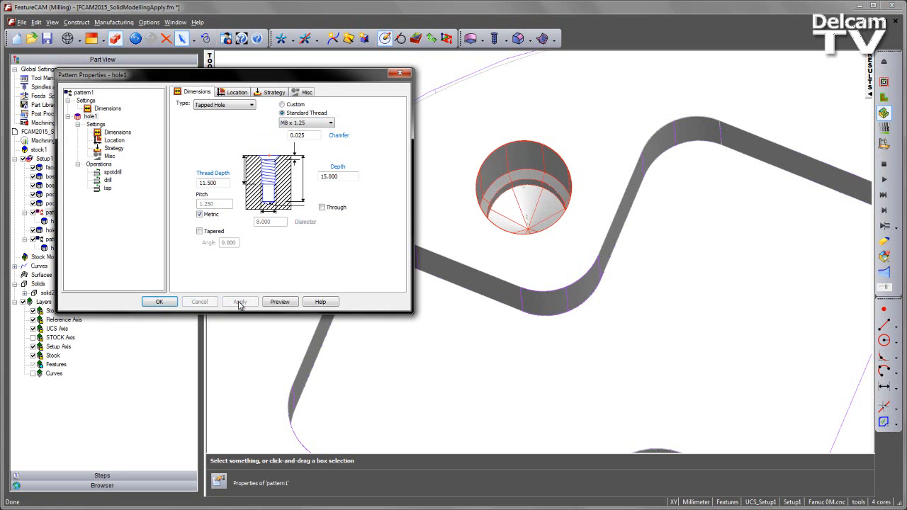
pyautogui.click(160, 302)
# Step: Examine the resized holes, temporarily show the Curves layer, and highlight curve_pocket1_alternative to see its shape
pyautogui.scroll(-5, 593, 188)
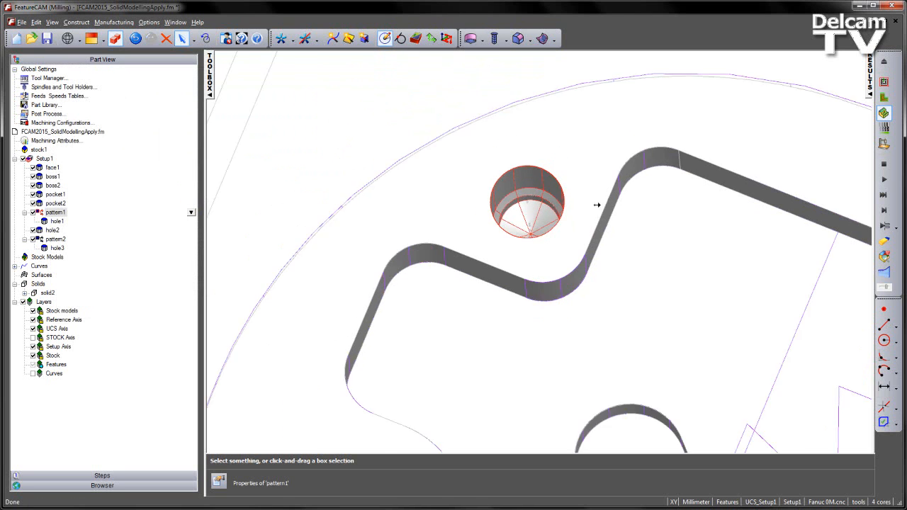
pyautogui.scroll(-5, 609, 287)
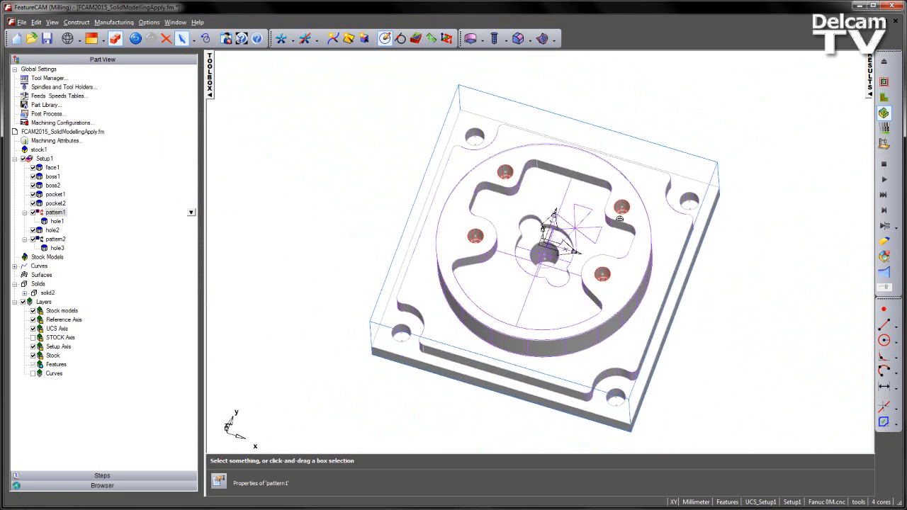
pyautogui.scroll(2, 606, 232)
pyautogui.scroll(-2, 608, 233)
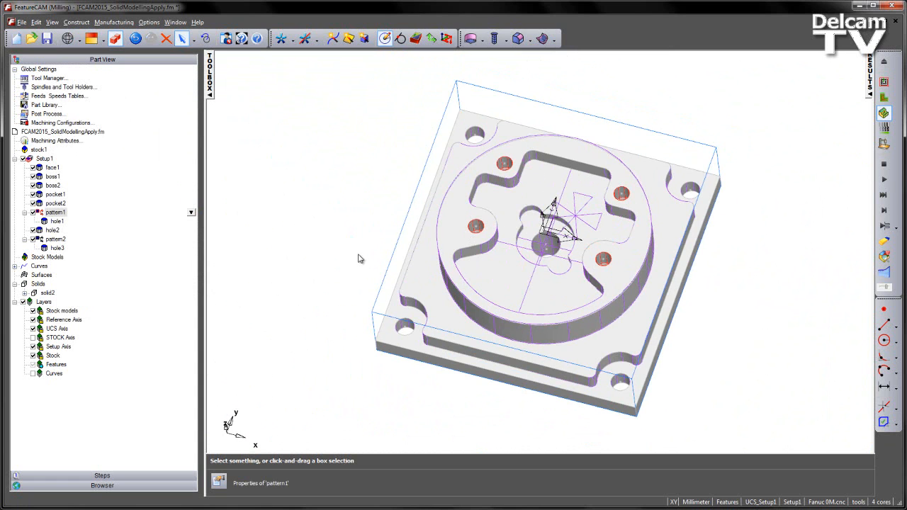
pyautogui.click(32, 374)
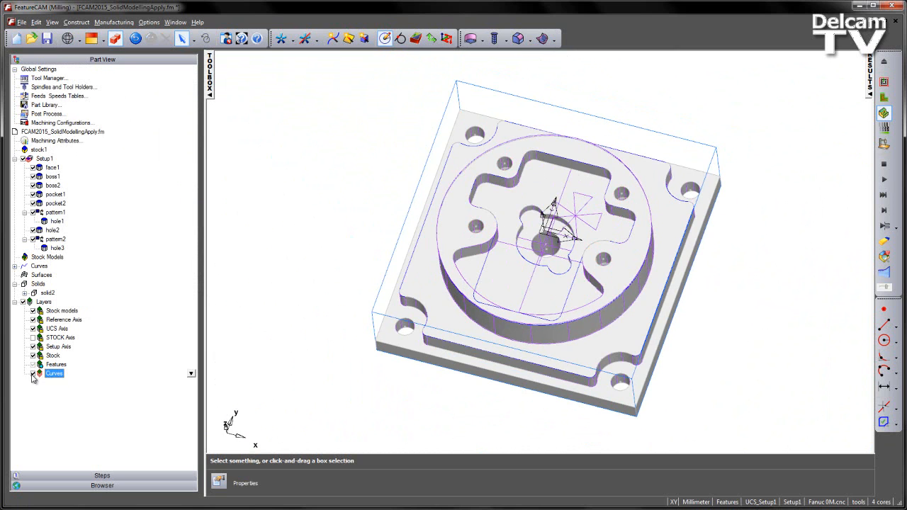
pyautogui.click(33, 374)
pyautogui.click(14, 267)
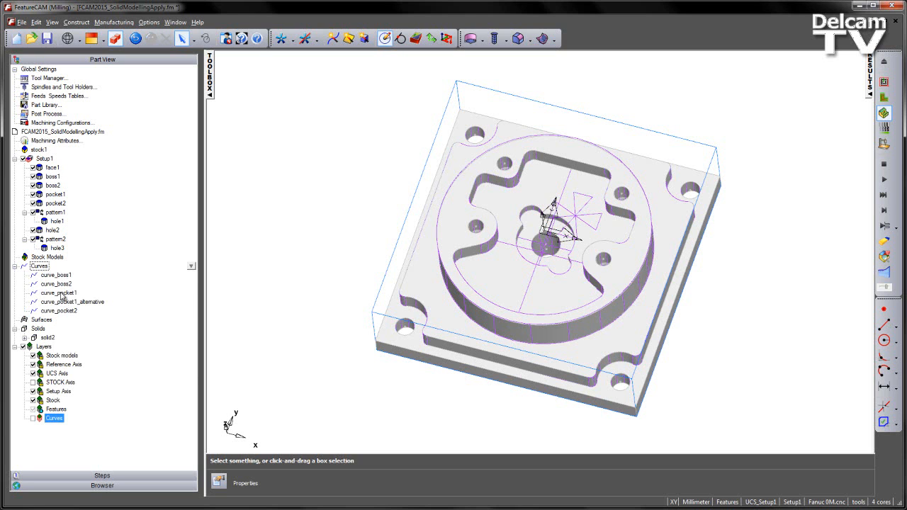
pyautogui.click(61, 294)
pyautogui.click(64, 303)
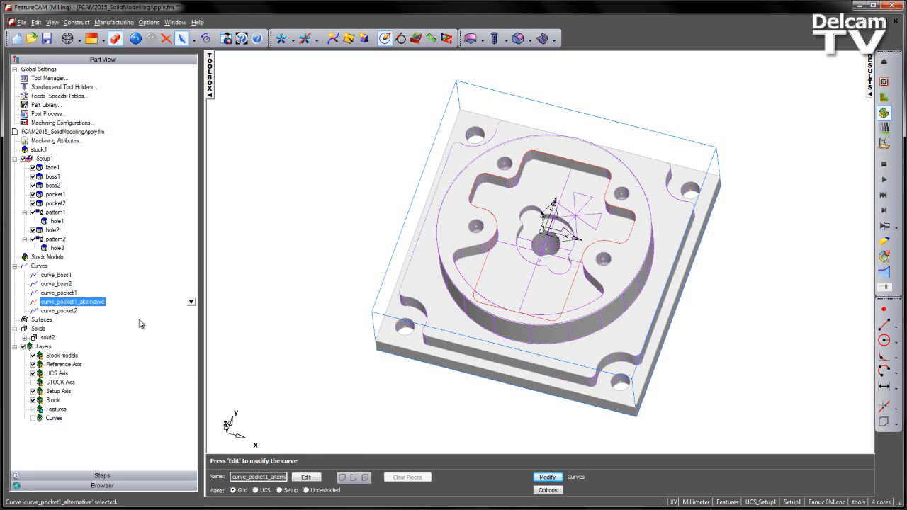
pyautogui.click(260, 363)
# Step: Replace the boundary curve of pocket1 with curve_pocket1_alternative and apply the change
pyautogui.doubleClick(57, 195)
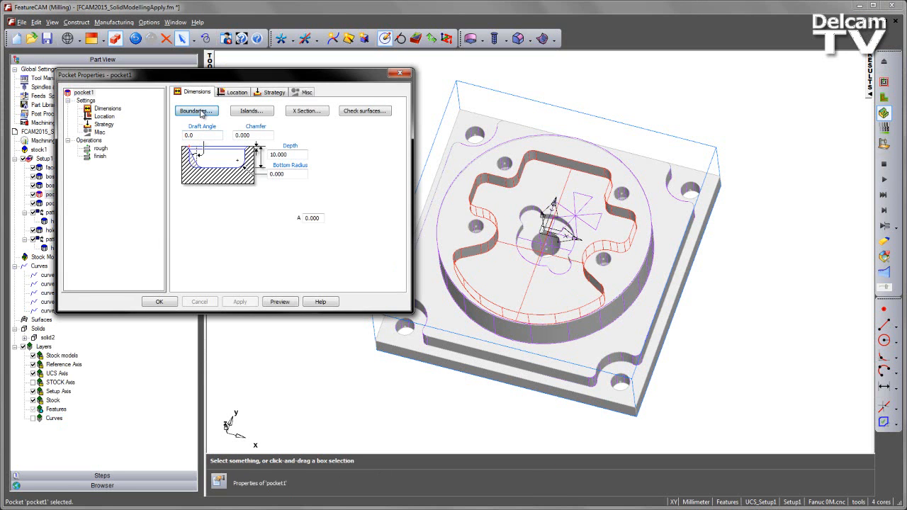
pyautogui.click(202, 113)
pyautogui.click(193, 131)
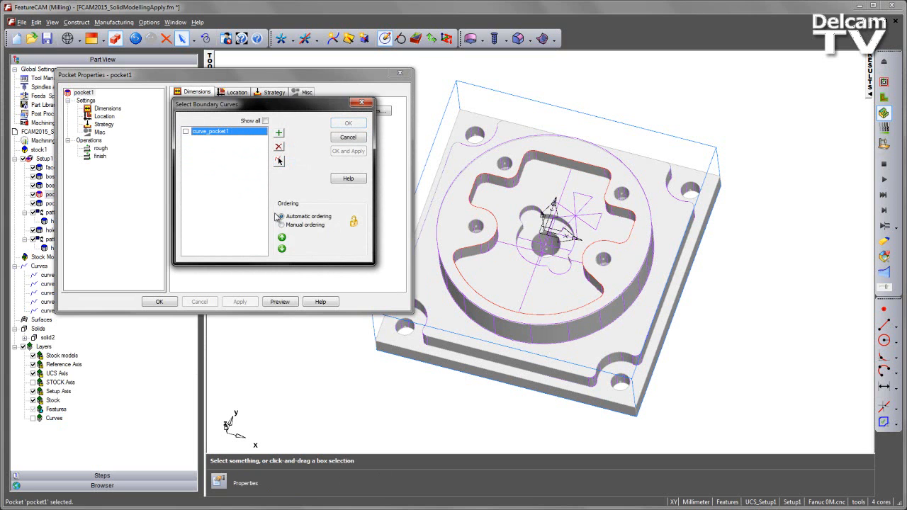
pyautogui.click(279, 163)
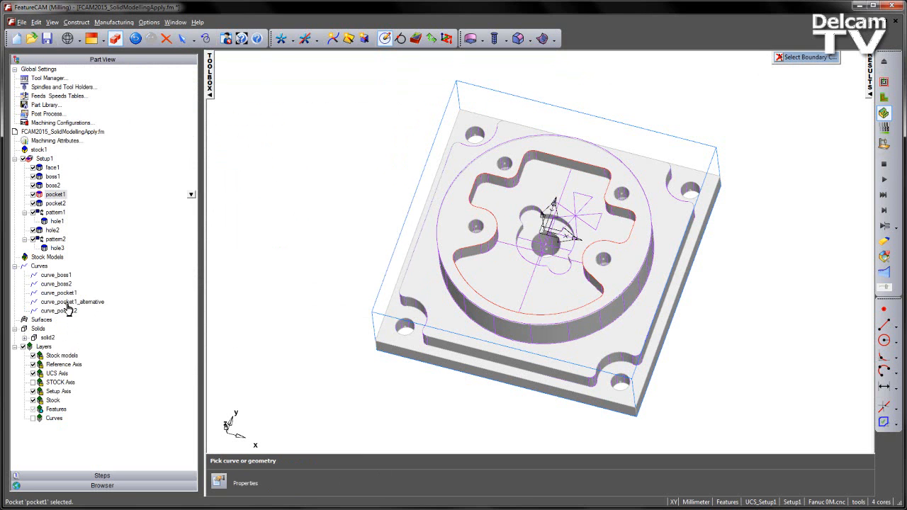
pyautogui.click(68, 304)
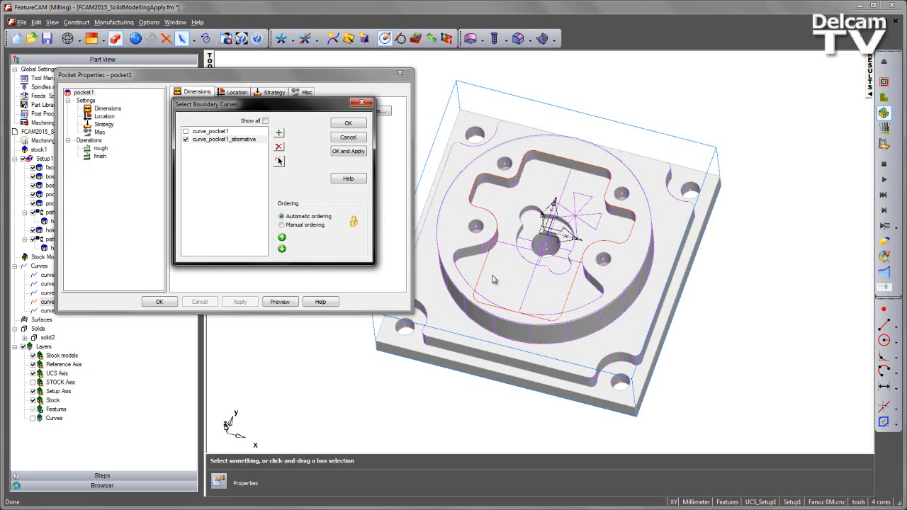
pyautogui.click(350, 153)
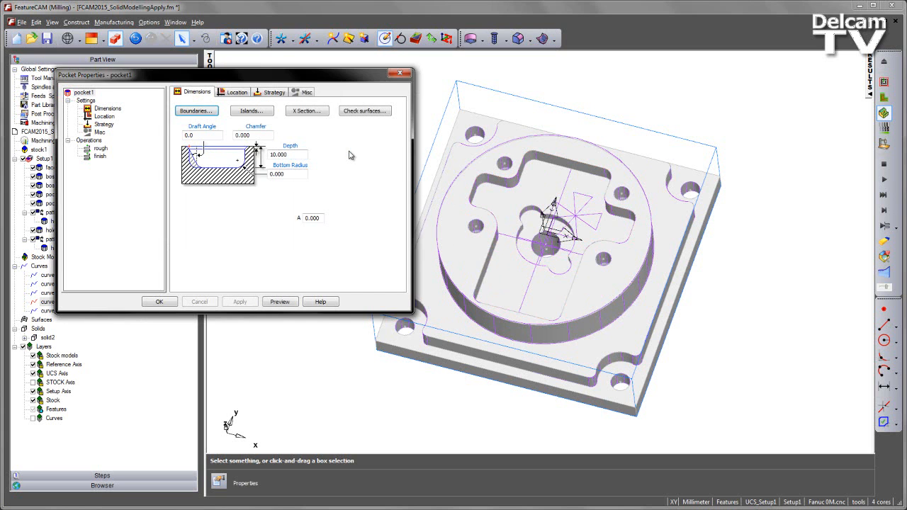
pyautogui.click(159, 302)
# Step: Run the machining simulation of the updated part and inspect the machined result from several angles
pyautogui.moveTo(554, 285); pyautogui.dragTo(652, 320, button='middle')
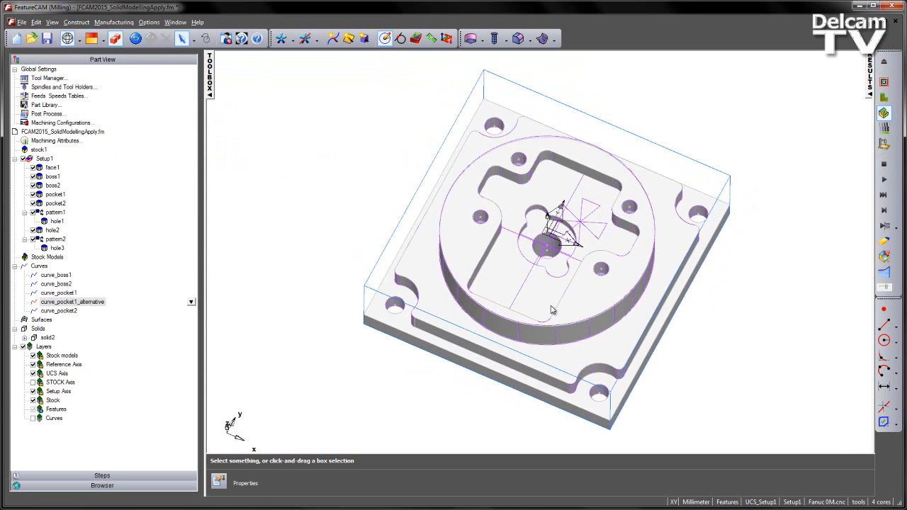
pyautogui.click(883, 179)
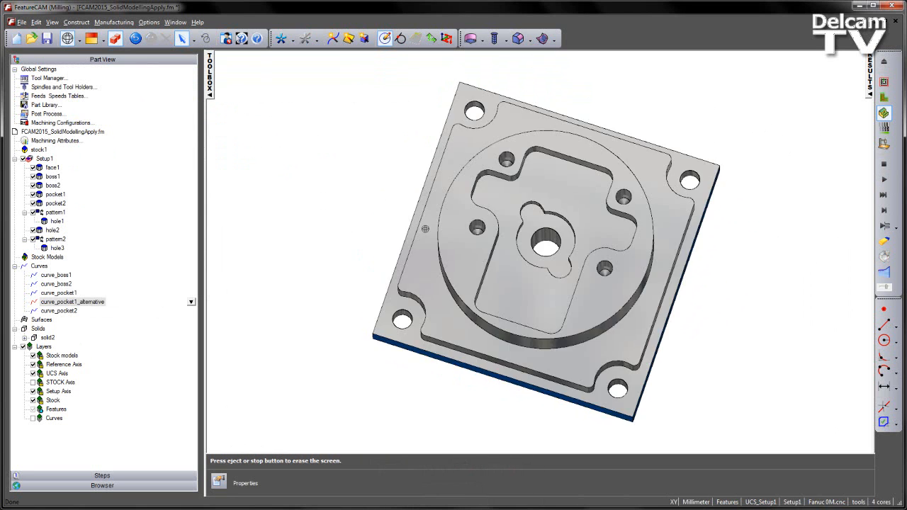
pyautogui.moveTo(431, 269); pyautogui.dragTo(412, 146, button='middle')
pyautogui.scroll(2, 581, 210)
pyautogui.keyDown('shift'); pyautogui.moveTo(580, 209); pyautogui.dragTo(575, 202, button='middle'); pyautogui.keyUp('shift')
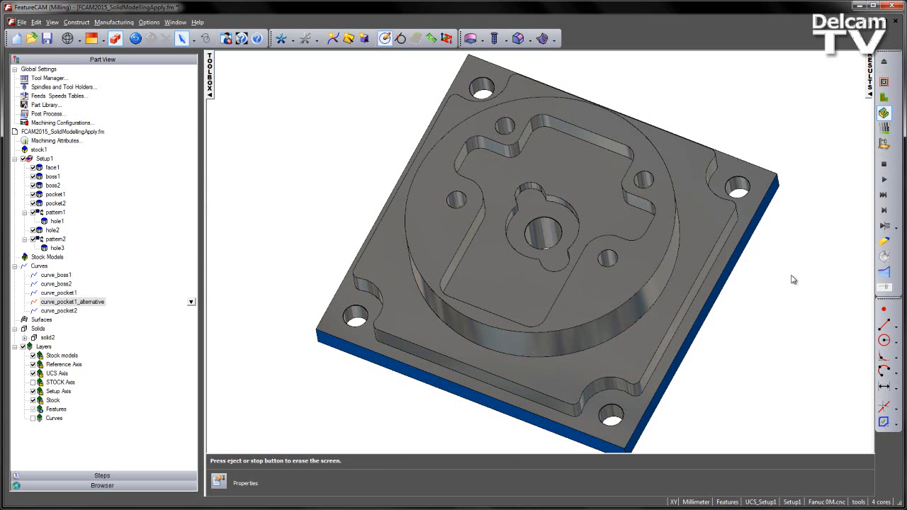